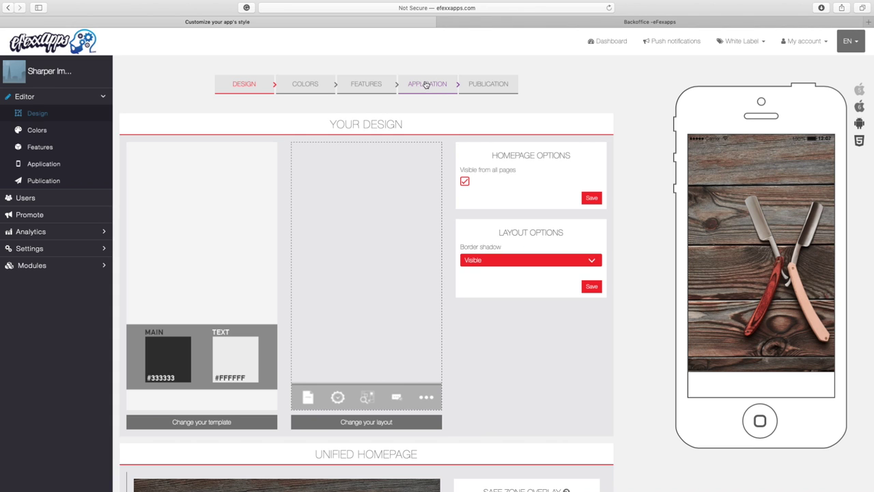
Step: Open the app's Application settings and choose IMG_0054.jpg as the 512 x 512 Android push image
{"action": "left_click", "coordinate": [424, 90]}
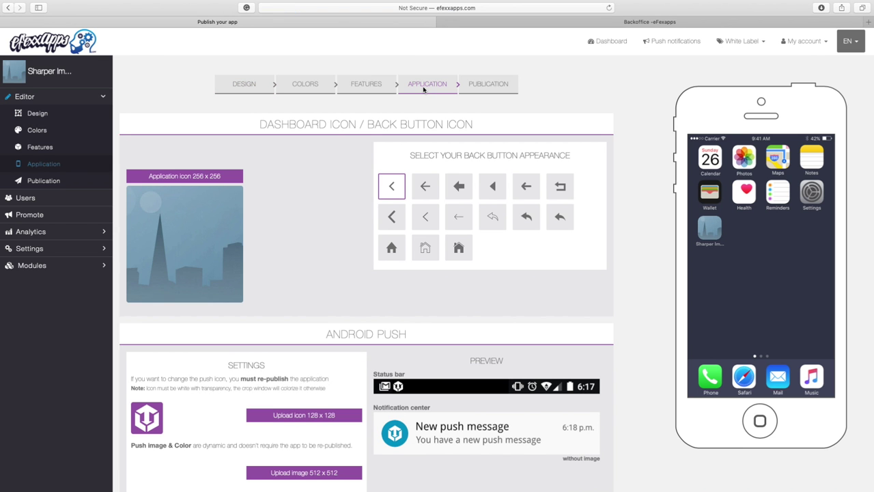
{"action": "scroll", "coordinate": [366, 333], "scroll_direction": "down", "scroll_amount": 6}
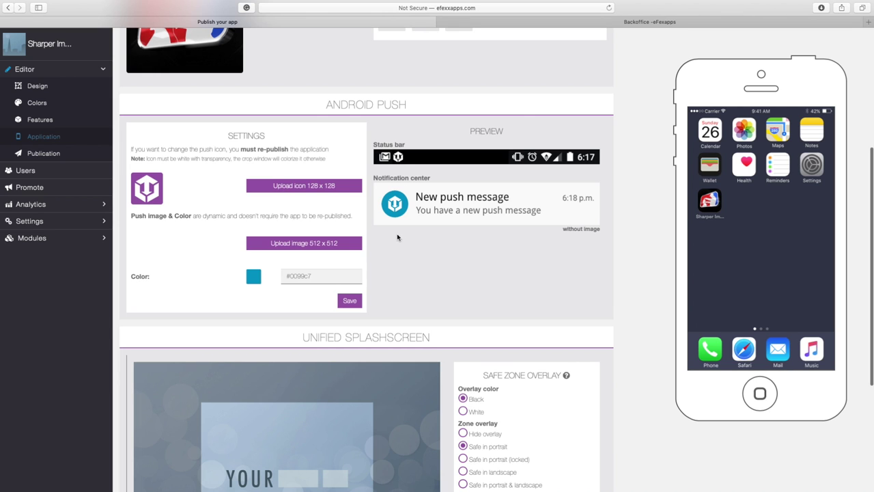
{"action": "left_click", "coordinate": [304, 244]}
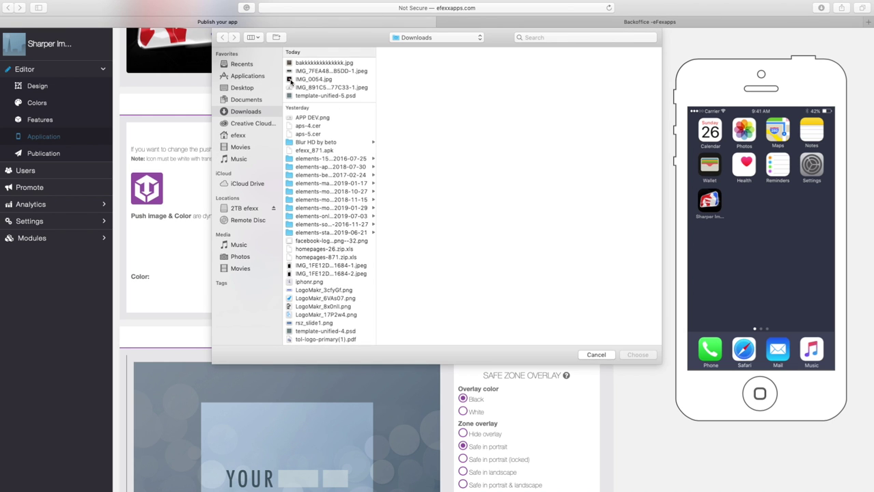
{"action": "left_click", "coordinate": [290, 80]}
{"action": "double_click", "coordinate": [290, 81]}
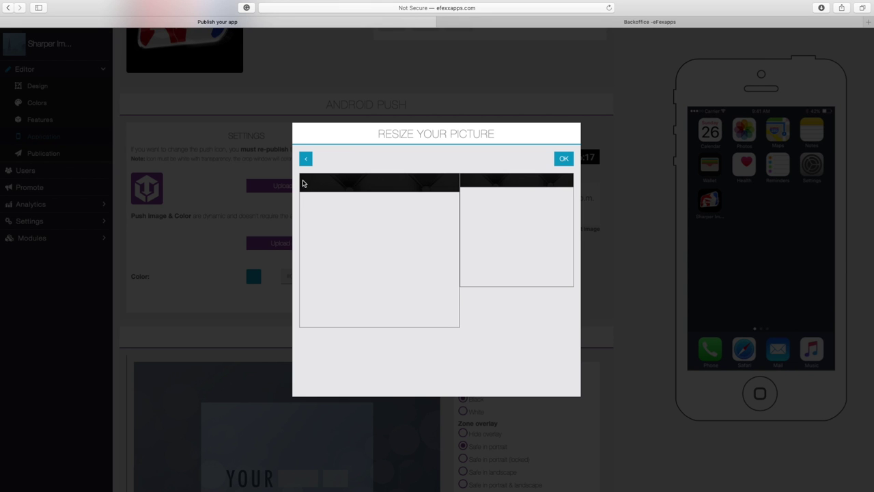
Step: Crop the push image to a square tightly framing the red, white and blue logo and accept it
{"action": "left_click_drag", "start_coordinate": [300, 174], "coordinate": [337, 211]}
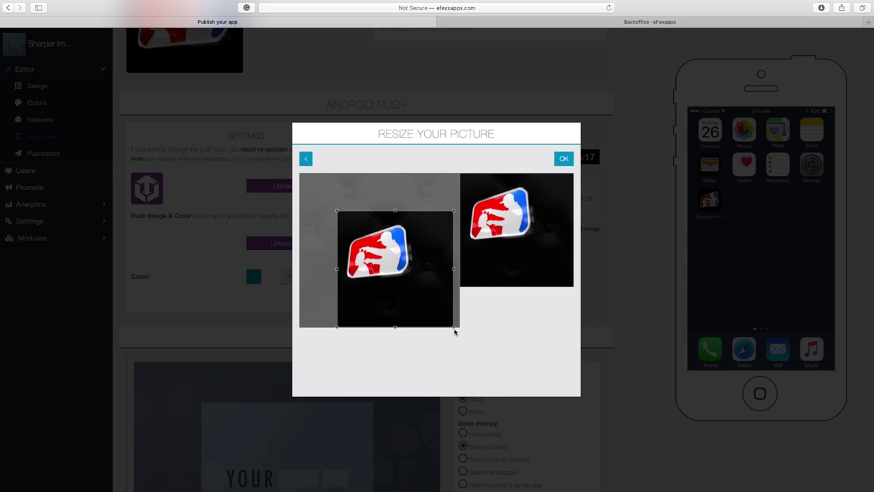
{"action": "left_click_drag", "start_coordinate": [454, 330], "coordinate": [422, 295]}
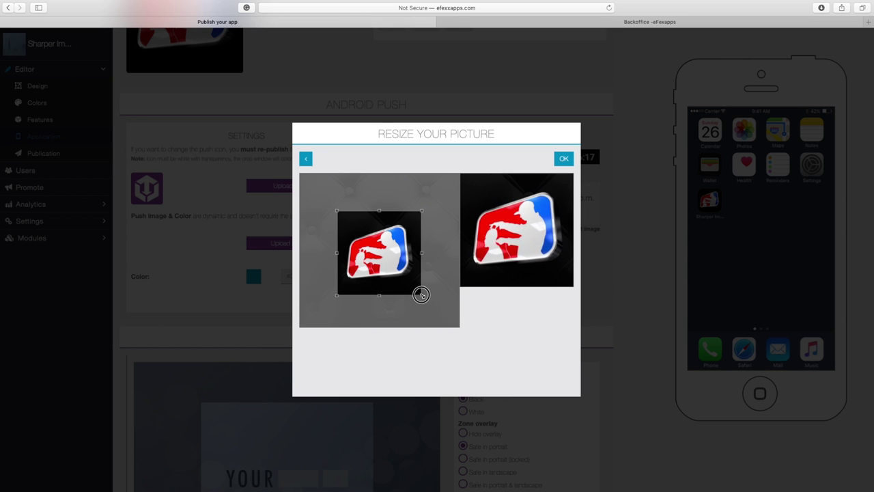
{"action": "left_click_drag", "start_coordinate": [370, 253], "coordinate": [372, 257]}
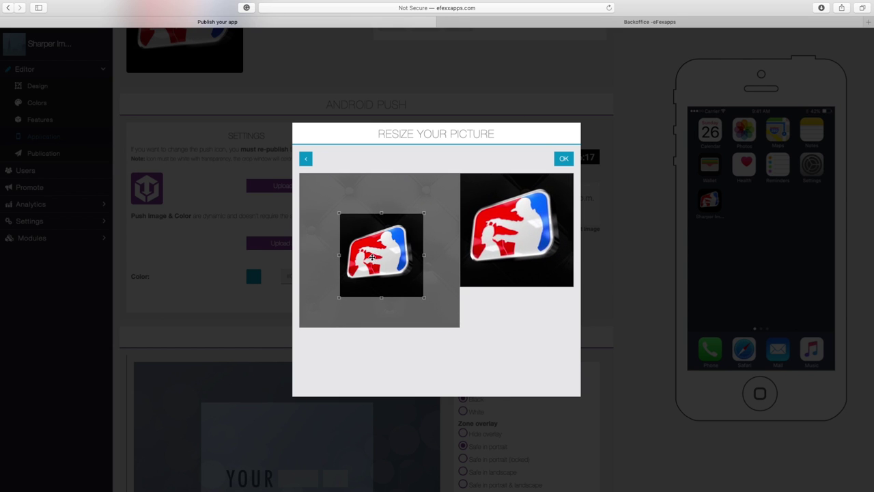
{"action": "left_click", "coordinate": [565, 158]}
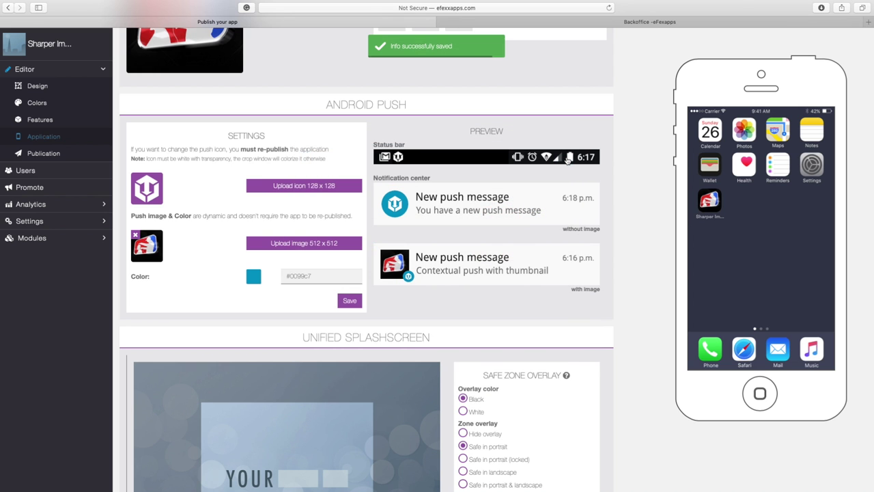
Step: Set the Android push color to red #de091a and save the push settings
{"action": "scroll", "coordinate": [465, 308], "scroll_direction": "down", "scroll_amount": 1}
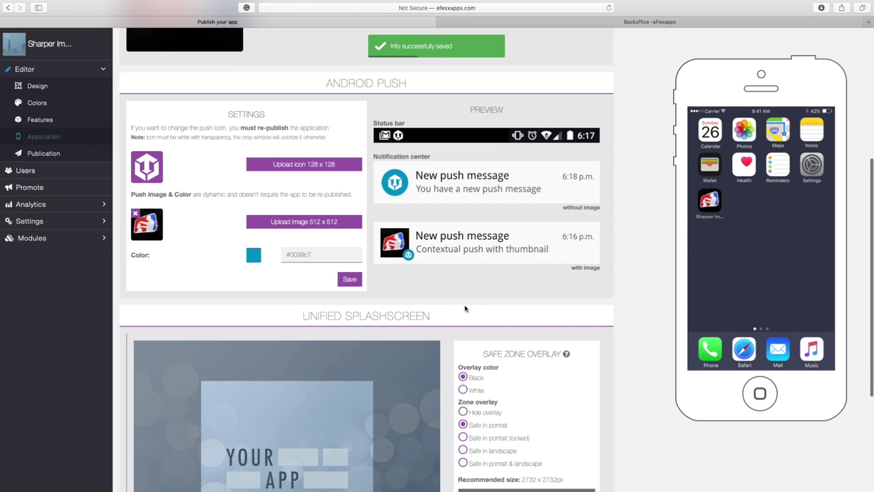
{"action": "left_click", "coordinate": [254, 254]}
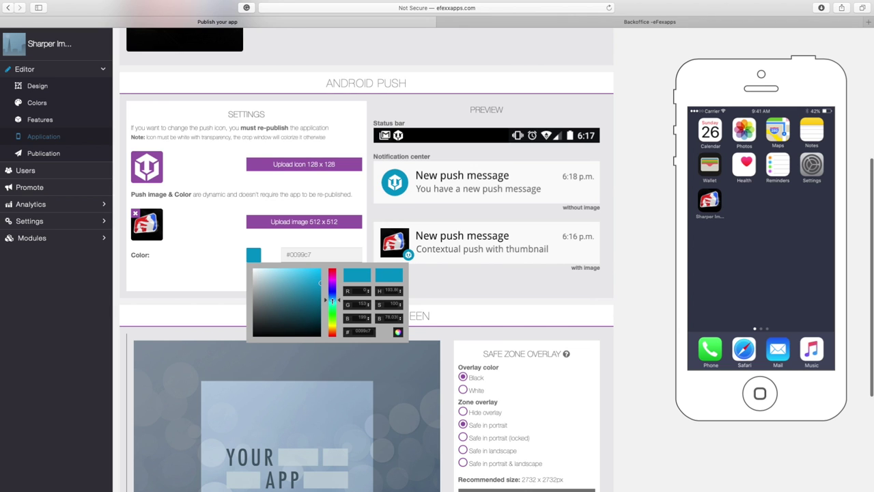
{"action": "mouse_move", "coordinate": [339, 299]}
{"action": "left_mouse_down"}
{"action": "mouse_move", "coordinate": [337, 270]}
{"action": "mouse_move", "coordinate": [319, 277]}
{"action": "left_mouse_up"}
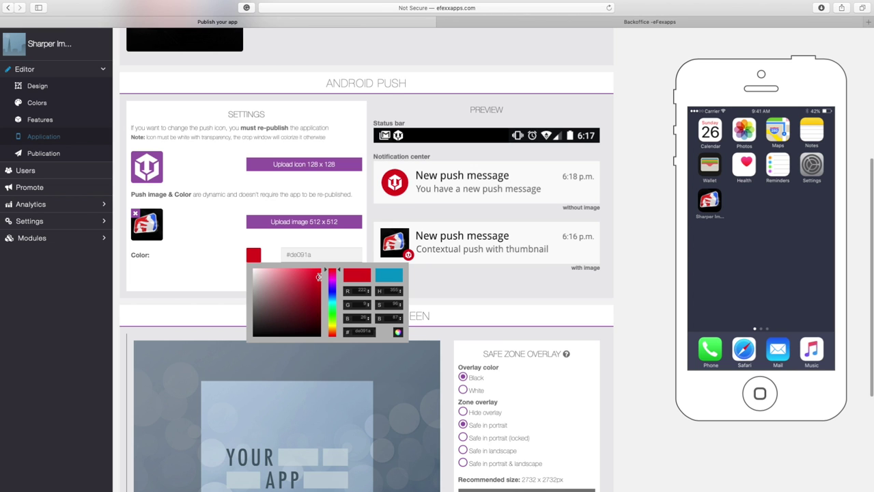
{"action": "left_click", "coordinate": [457, 288]}
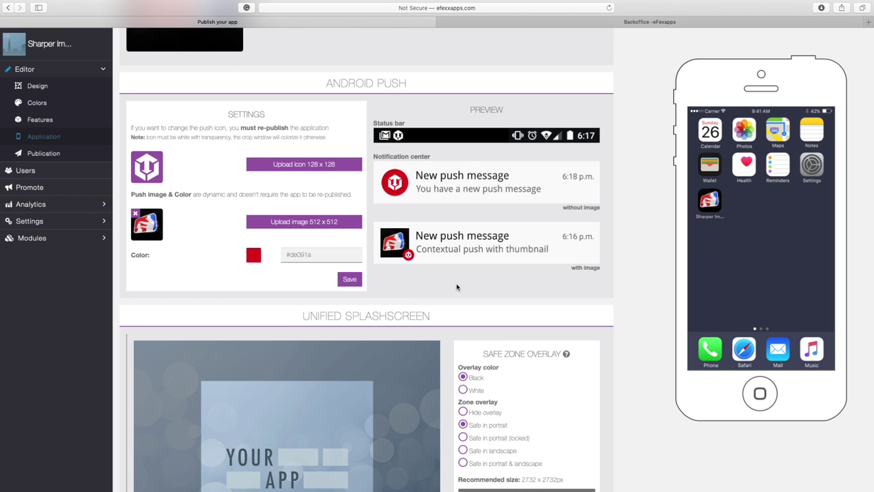
{"action": "left_click", "coordinate": [350, 281]}
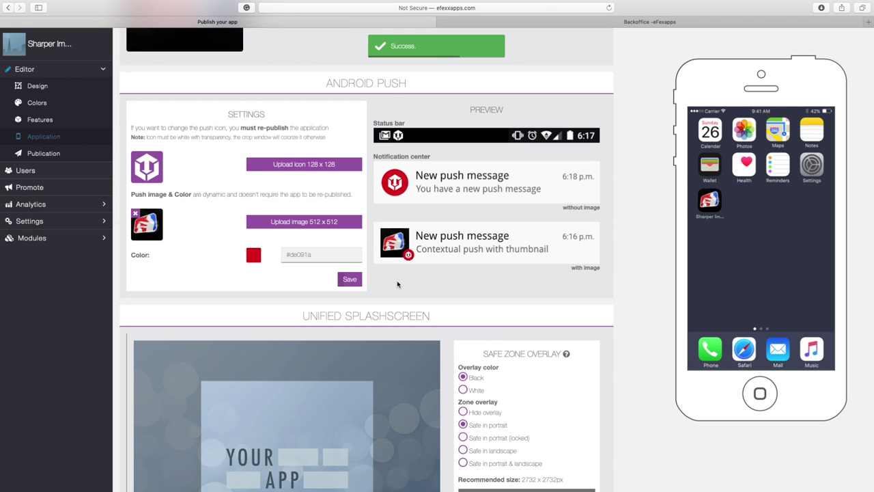
Step: Search Google in a new browser tab for "shears icon png" and show the image results
{"action": "scroll", "coordinate": [410, 286], "scroll_direction": "up", "scroll_amount": 1}
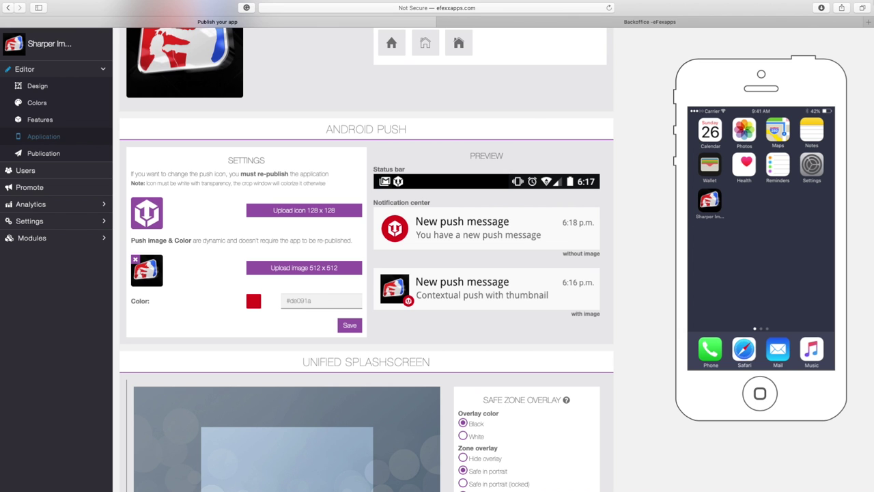
{"action": "mouse_move", "coordinate": [870, 27]}
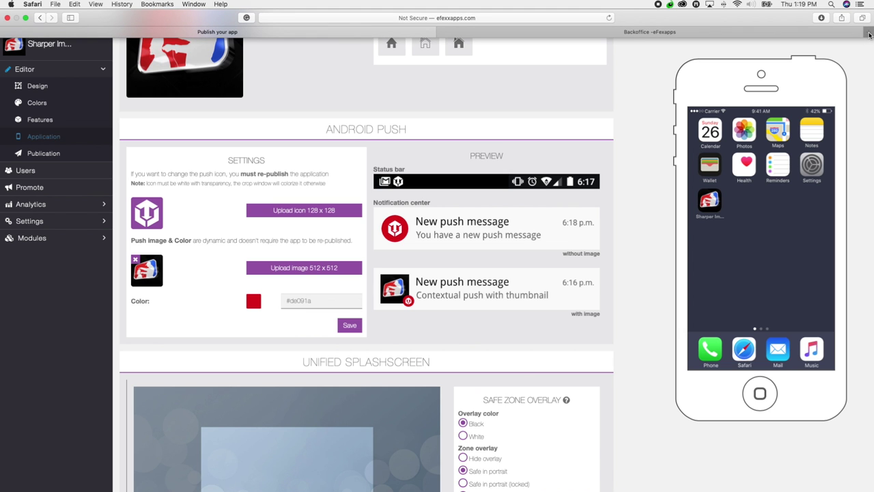
{"action": "left_click", "coordinate": [869, 33]}
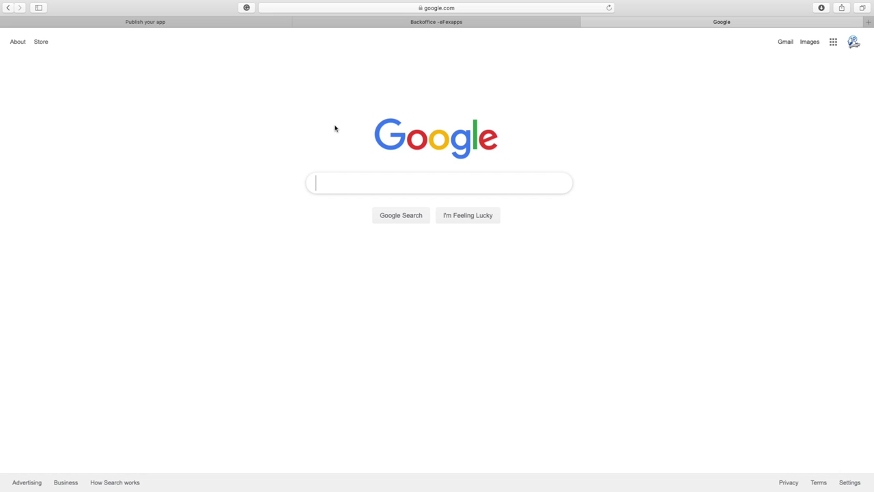
{"action": "type", "text": "s"}
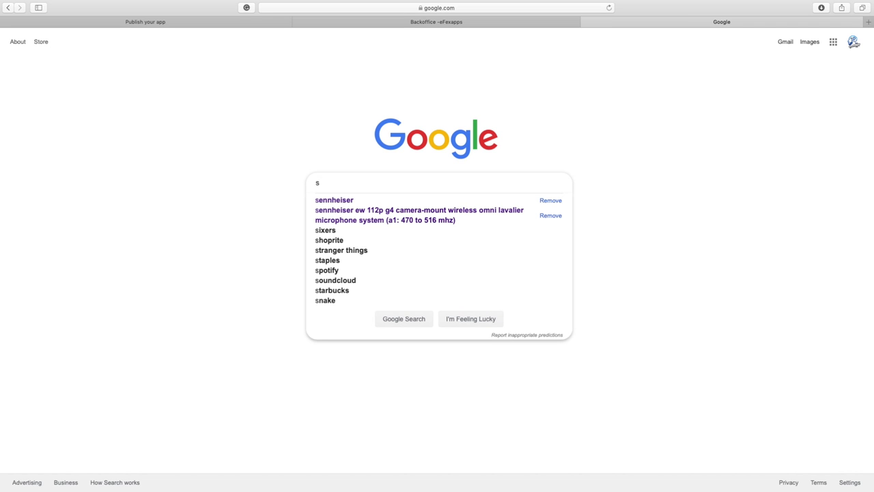
{"action": "type", "text": "hears"}
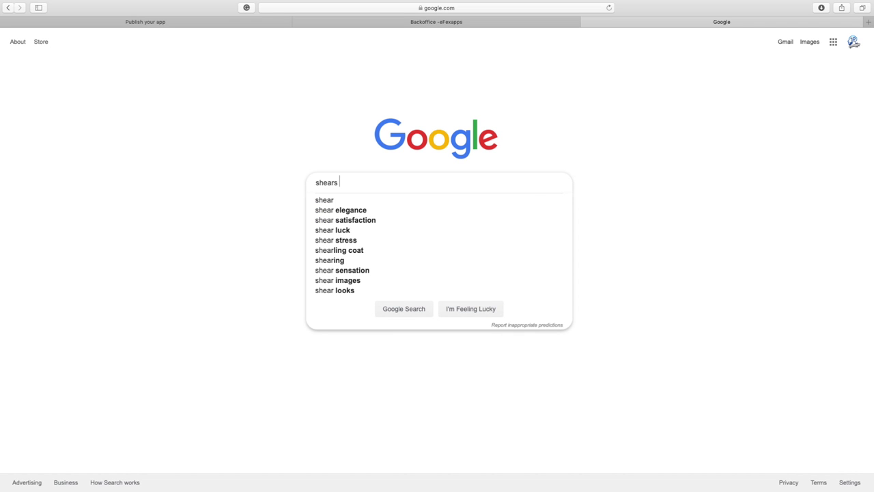
{"action": "type", "text": " icon png"}
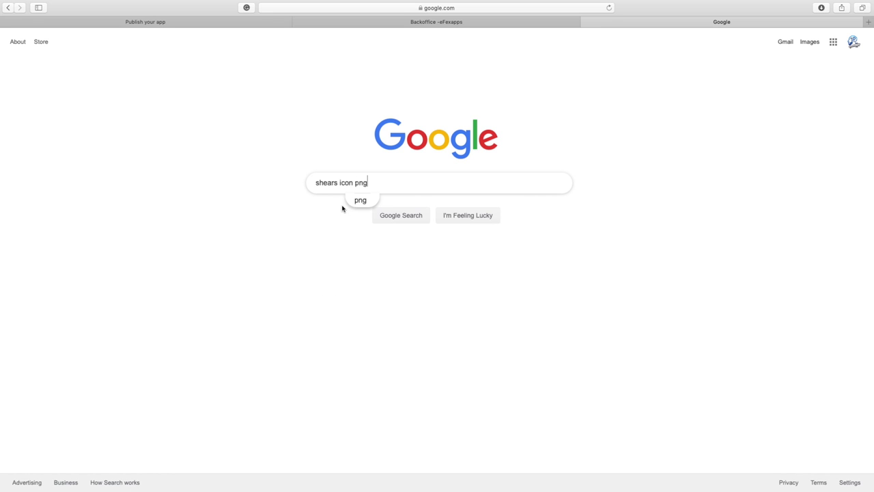
{"action": "left_click", "coordinate": [319, 183]}
{"action": "triple_click", "coordinate": [312, 180]}
{"action": "left_click", "coordinate": [336, 181]}
{"action": "left_click", "coordinate": [338, 182]}
{"action": "left_click_drag", "start_coordinate": [338, 182], "coordinate": [355, 182]}
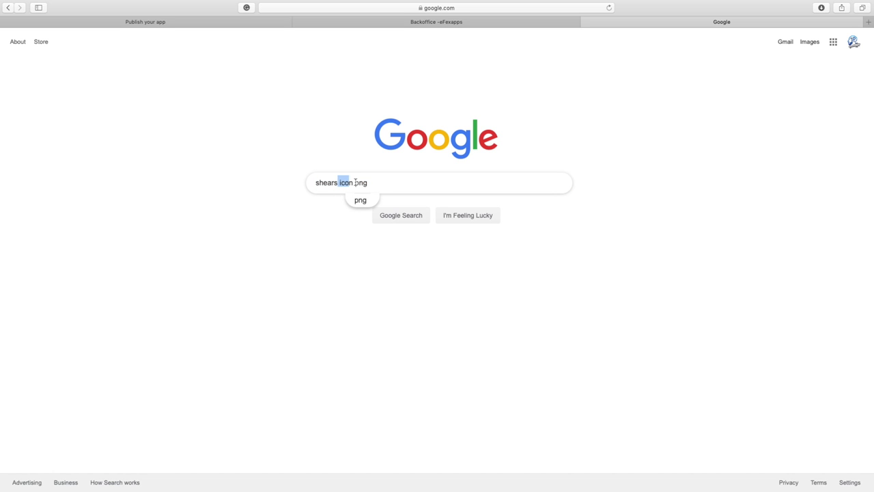
{"action": "left_click", "coordinate": [400, 218]}
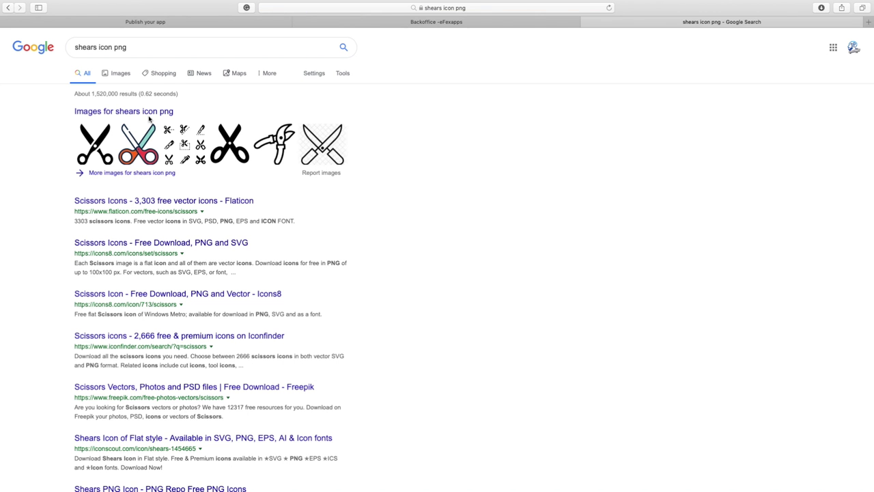
{"action": "left_click", "coordinate": [120, 75]}
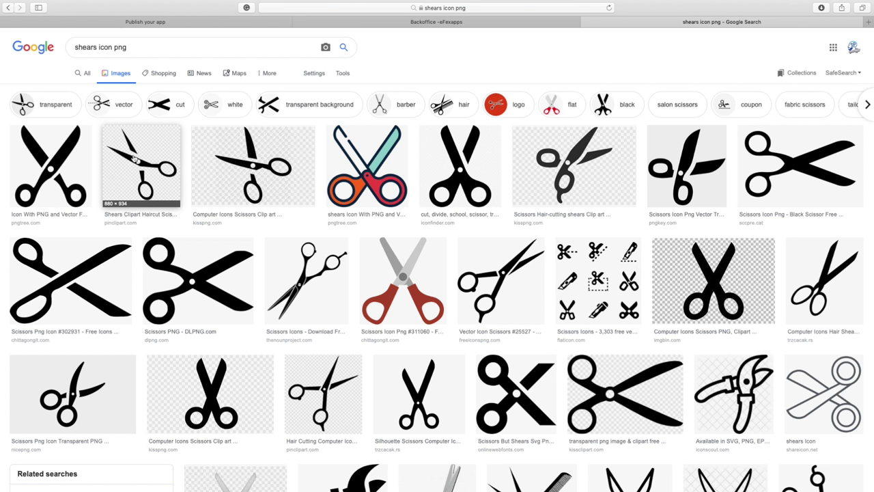
{"action": "left_click", "coordinate": [143, 170]}
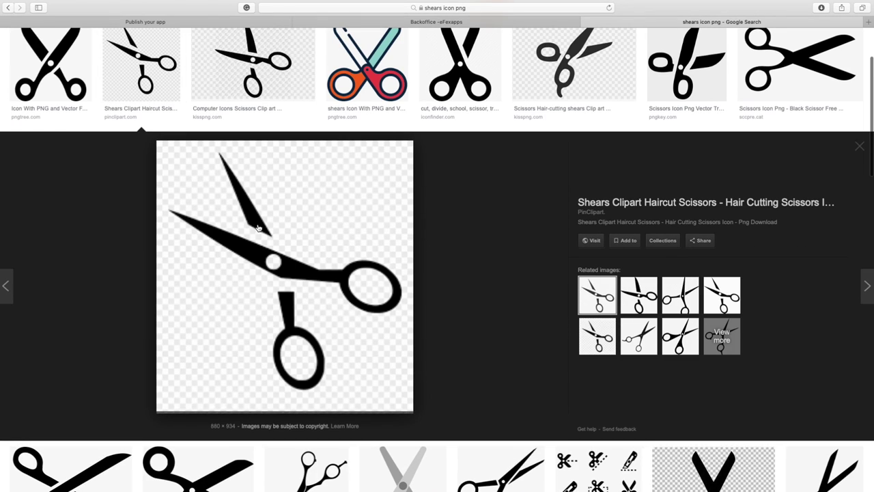
{"action": "left_click_drag", "start_coordinate": [257, 262], "coordinate": [464, 218]}
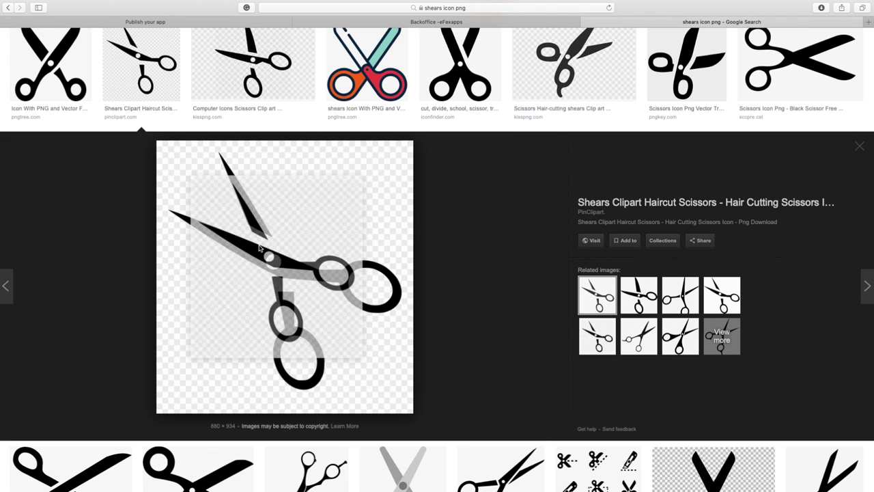
{"action": "scroll", "coordinate": [198, 188], "scroll_direction": "up", "scroll_amount": 3}
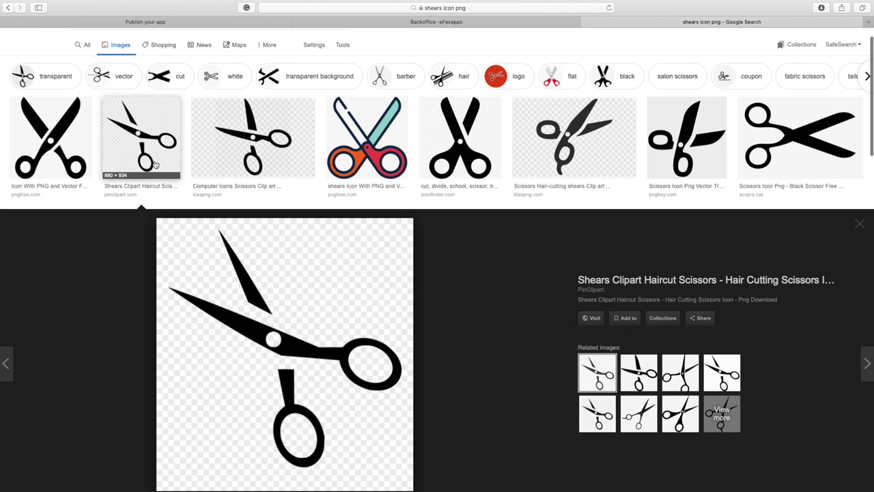
{"action": "left_click", "coordinate": [64, 138]}
Step: Open the multicolored Pngtree scissors icon from the results and save the image to Downloads
{"action": "left_click", "coordinate": [380, 167]}
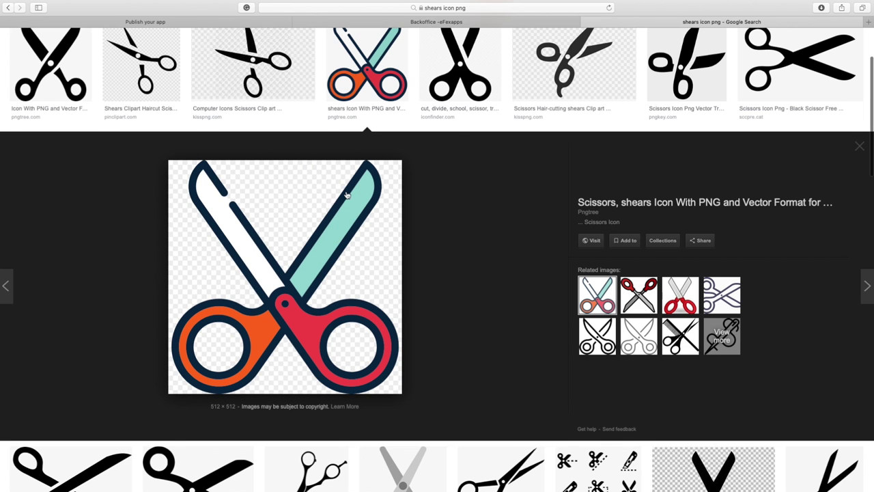
{"action": "left_click", "coordinate": [254, 263]}
{"action": "left_click_drag", "start_coordinate": [255, 264], "coordinate": [271, 289]}
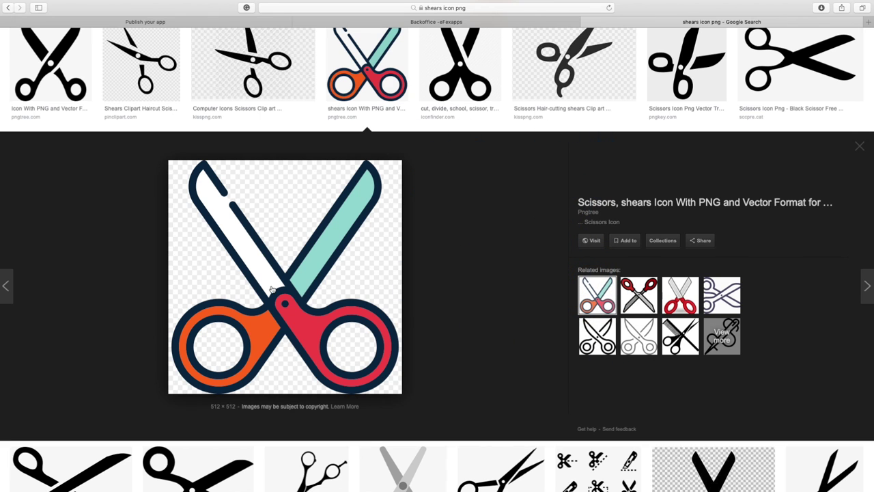
{"action": "right_click", "coordinate": [271, 290]}
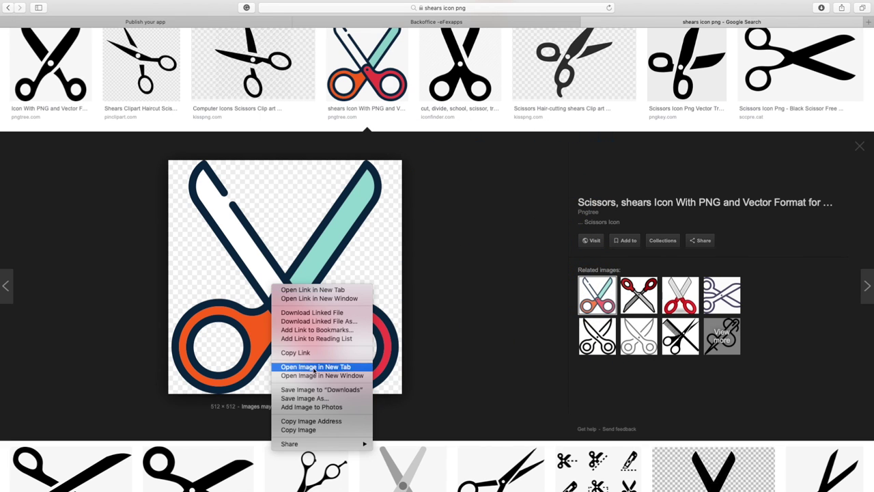
{"action": "left_click", "coordinate": [313, 390]}
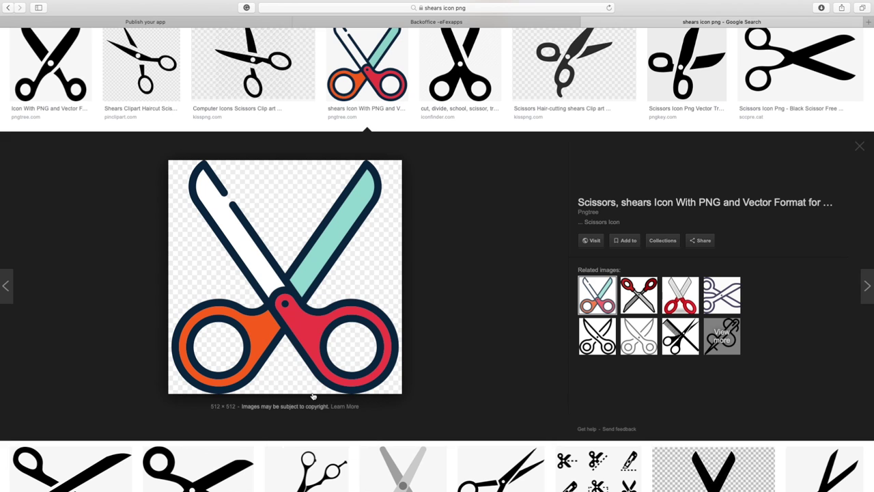
Step: Return to the app editor, upload a3b6a3748b.png uncropped as the 128 x 128 Android push icon, and save the settings
{"action": "left_click", "coordinate": [207, 23]}
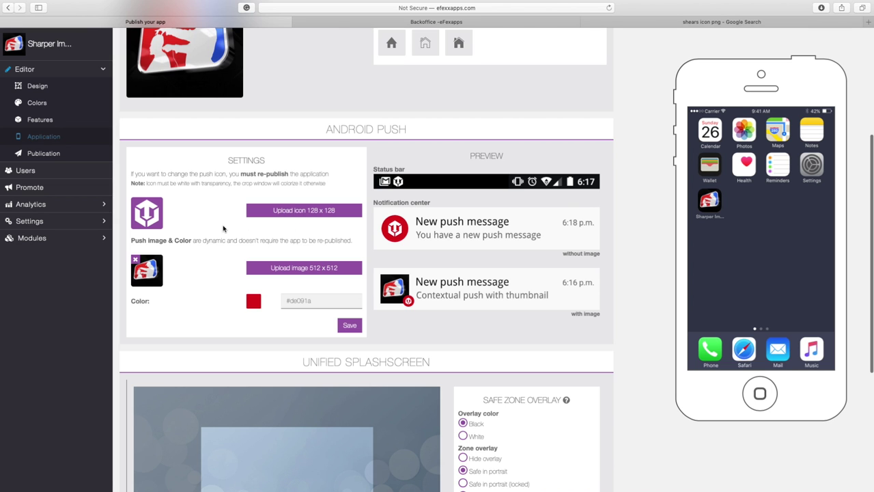
{"action": "left_click", "coordinate": [296, 214]}
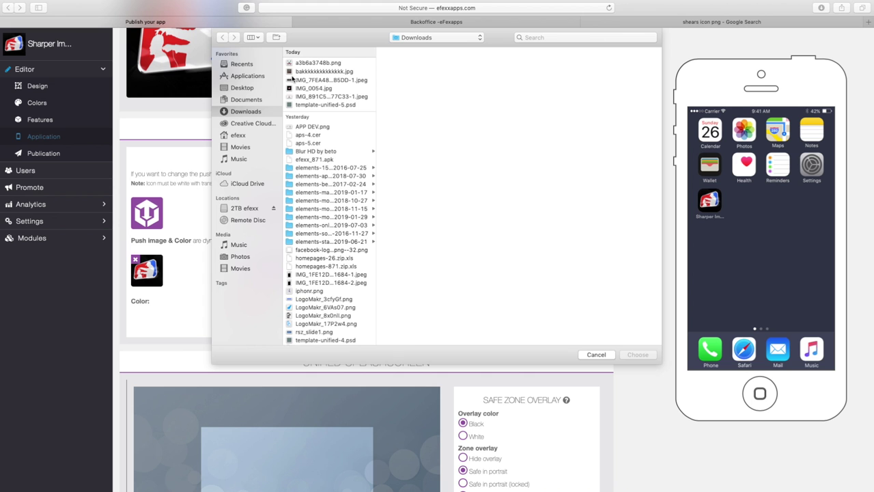
{"action": "left_click", "coordinate": [289, 64]}
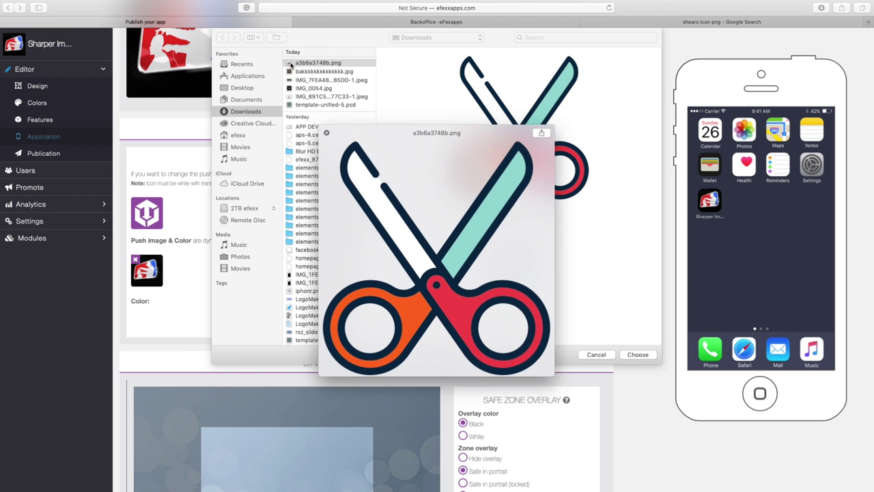
{"action": "double_click", "coordinate": [291, 63]}
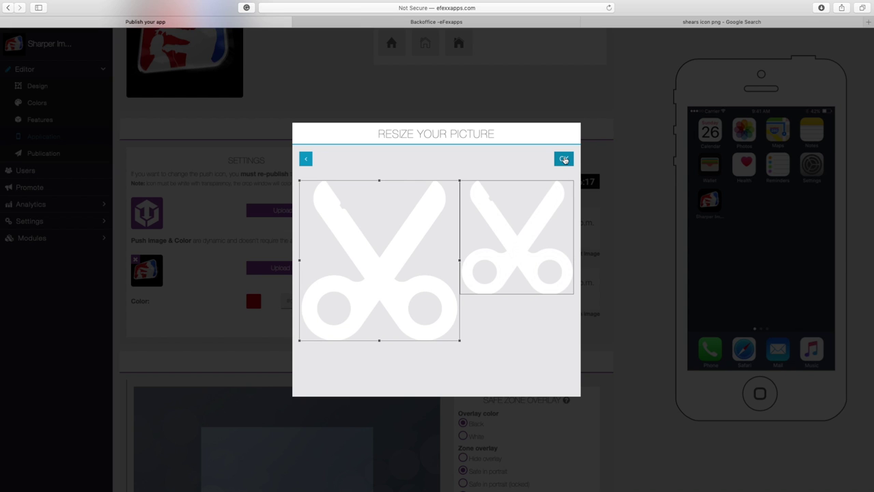
{"action": "left_click", "coordinate": [564, 160]}
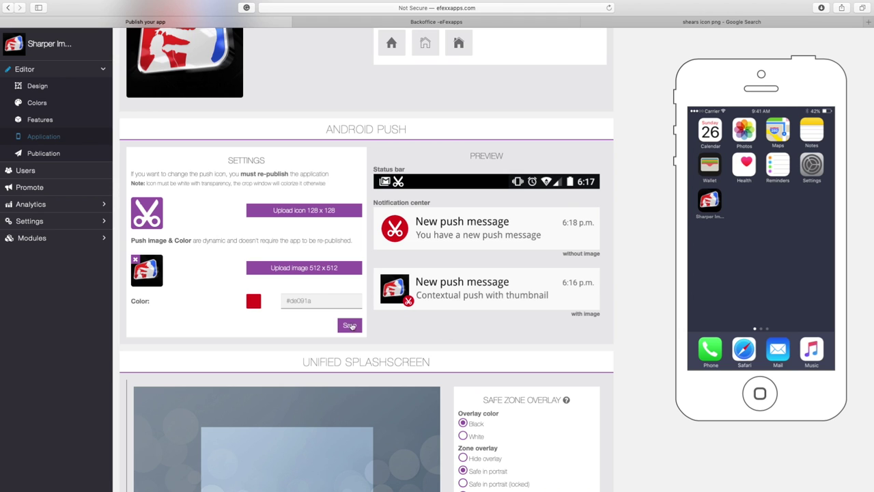
{"action": "left_click", "coordinate": [349, 326]}
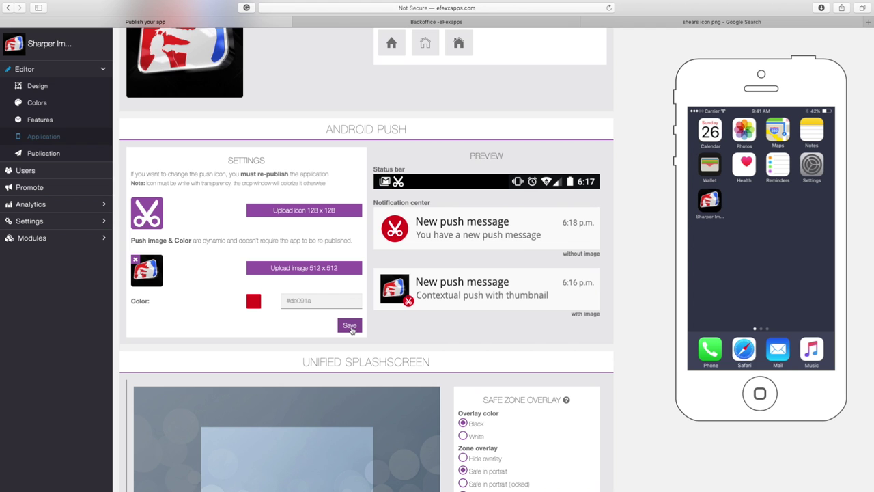